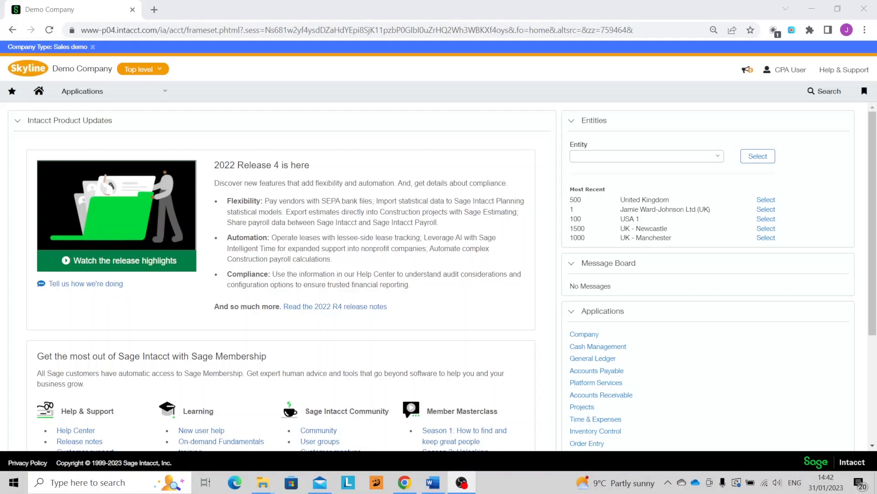
# Step: Start a new reconciliation rule in the Cash Management setup
pyautogui.click(108, 93)
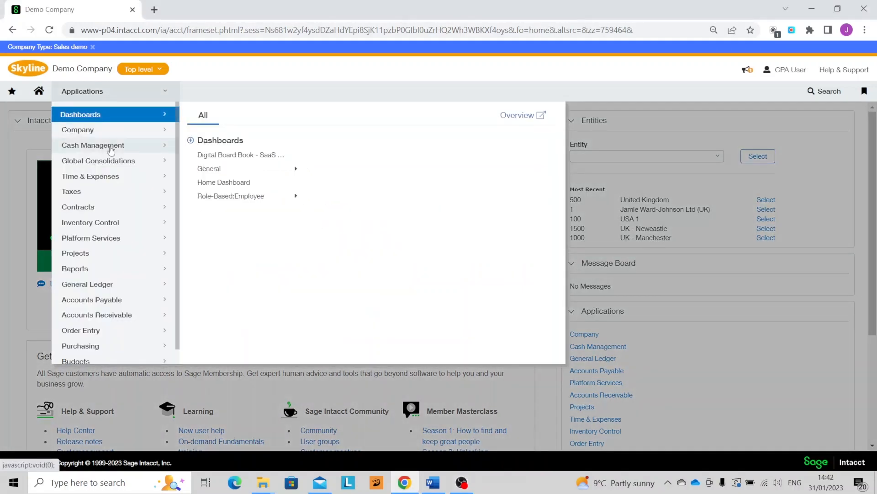
pyautogui.moveTo(111, 149)
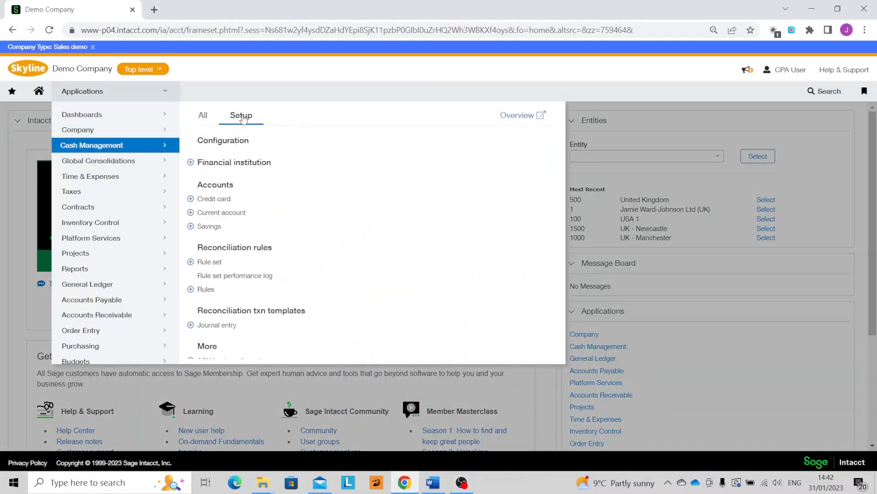
pyautogui.click(206, 291)
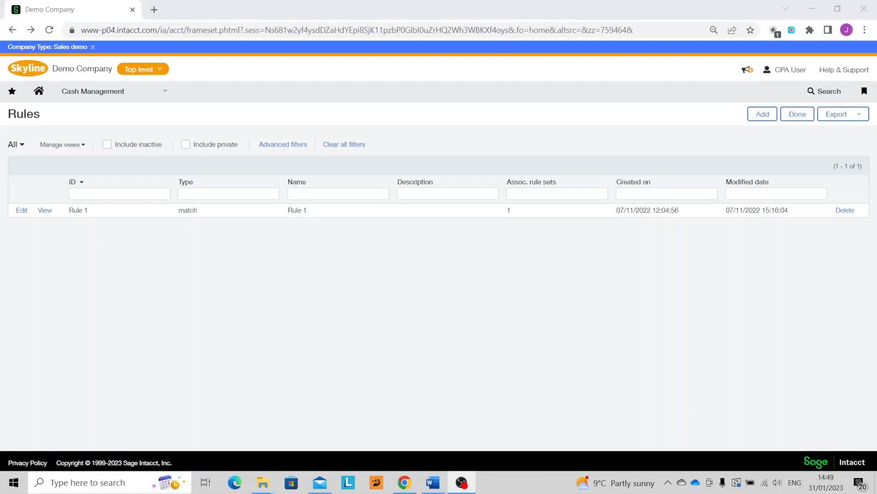
pyautogui.click(772, 119)
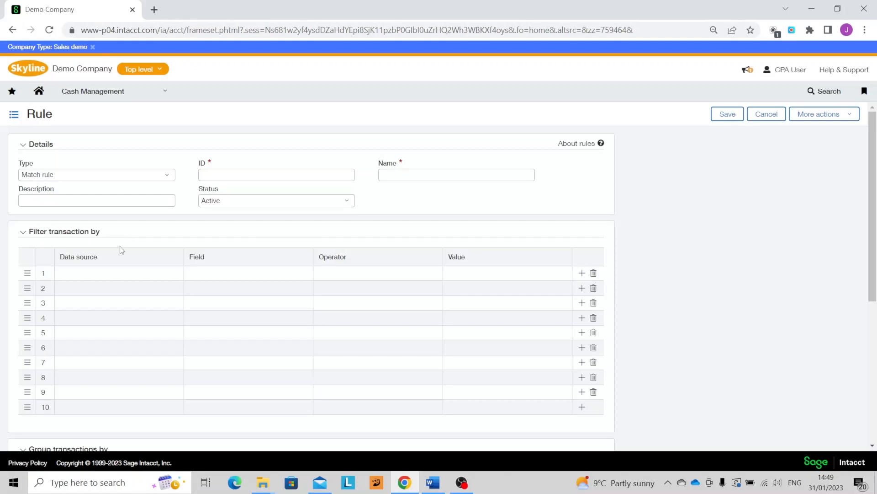
# Step: Filter the rule in row 1 to Intacct transactions with a transaction amount less than 1000
pyautogui.click(132, 276)
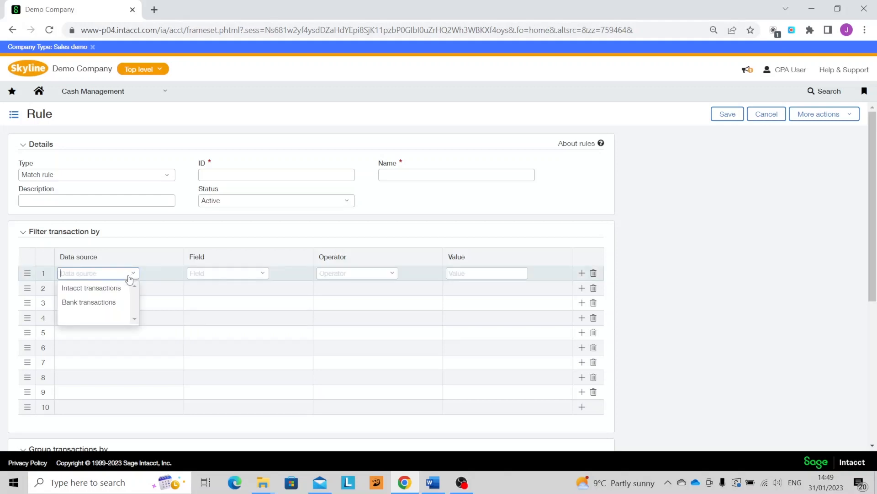
pyautogui.click(110, 292)
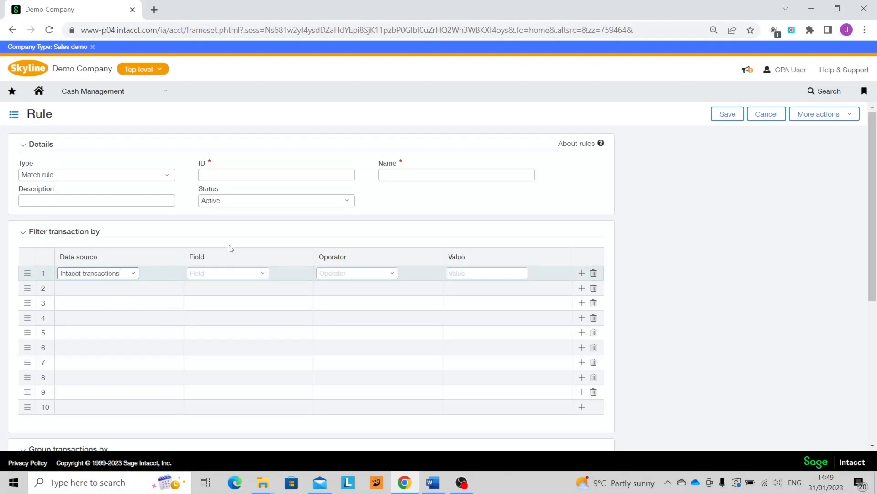
pyautogui.click(264, 274)
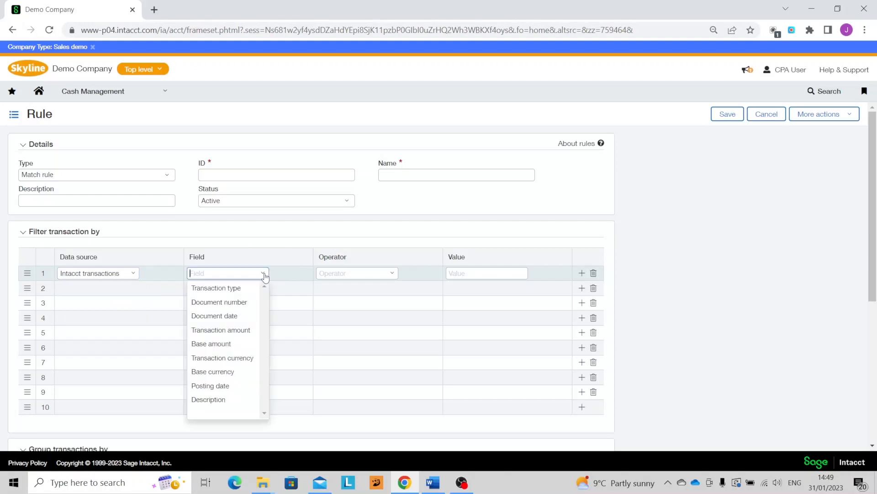
pyautogui.click(223, 331)
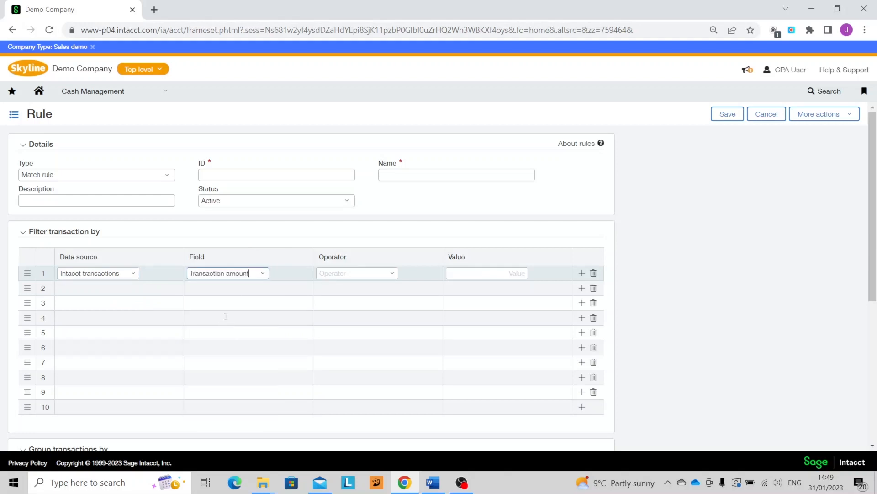
pyautogui.click(392, 273)
pyautogui.click(366, 319)
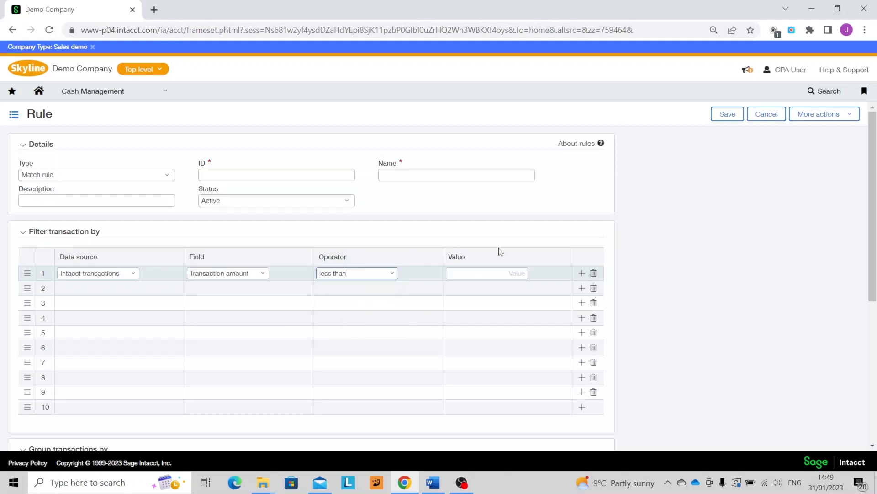
pyautogui.click(512, 272)
pyautogui.write('1000')
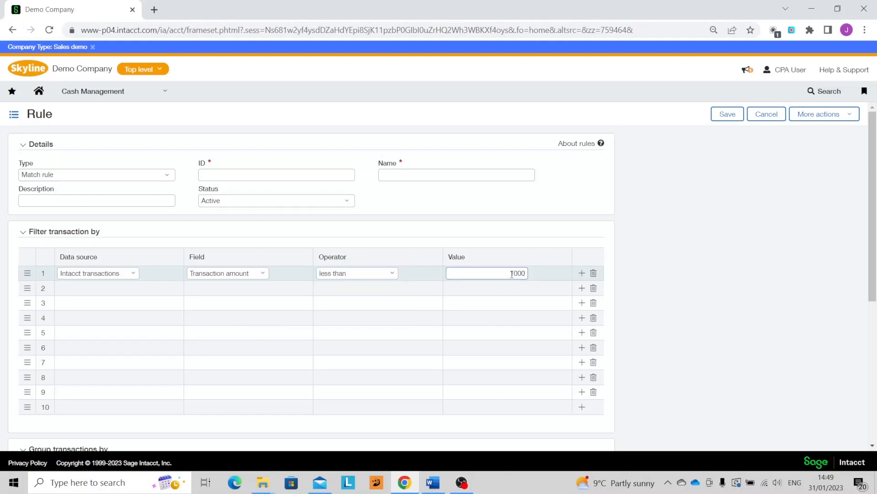
pyautogui.click(734, 230)
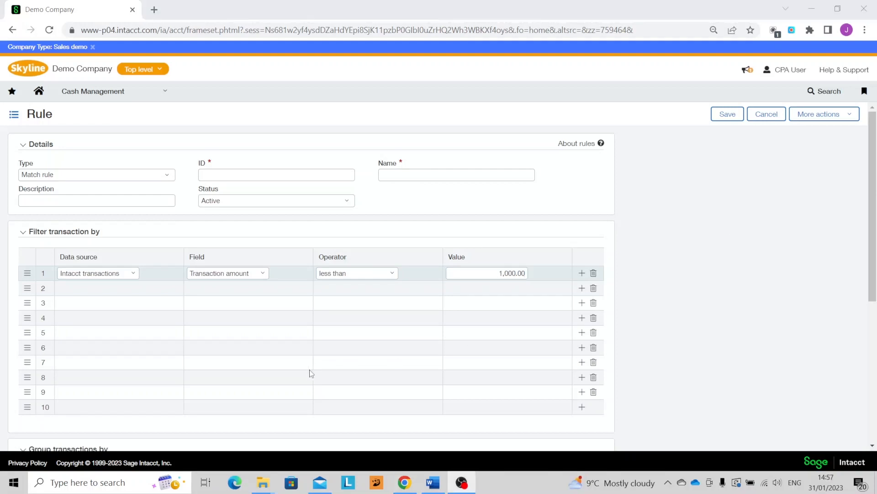
# Step: Set the bank transaction fields of the first three matching conditions to Posting date, Description and Amount
pyautogui.scroll(-5, 310, 371)
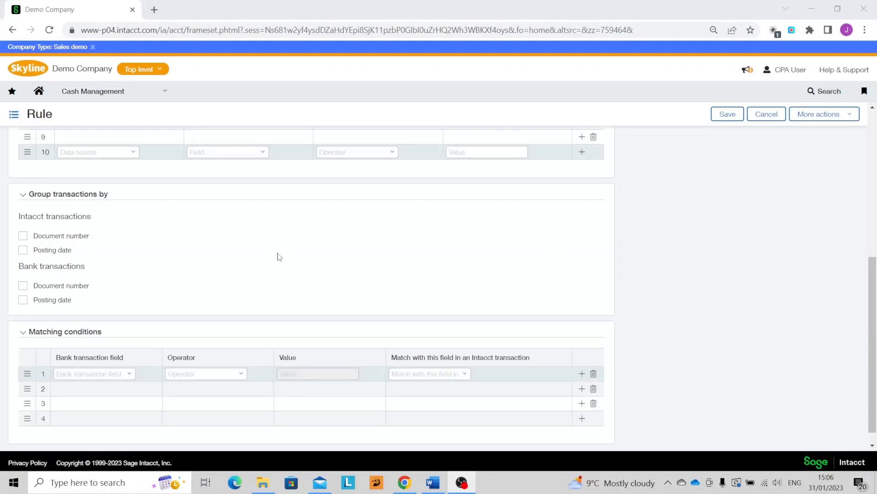
pyautogui.click(126, 376)
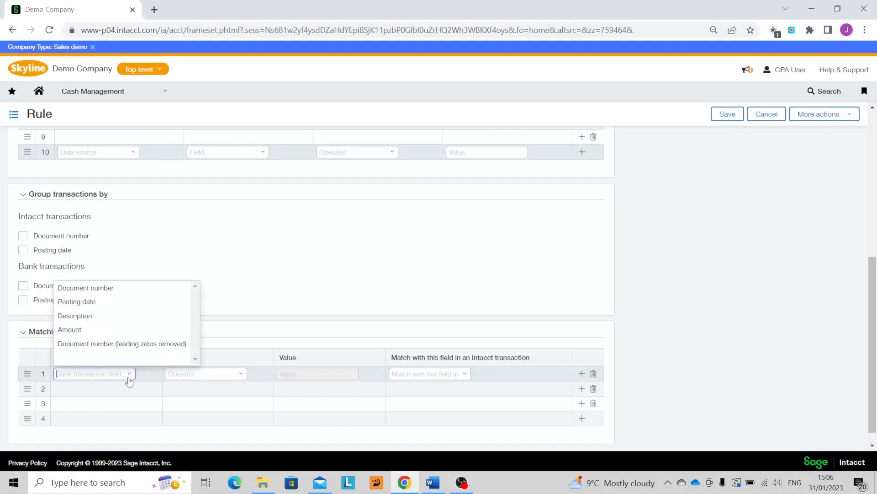
pyautogui.click(112, 302)
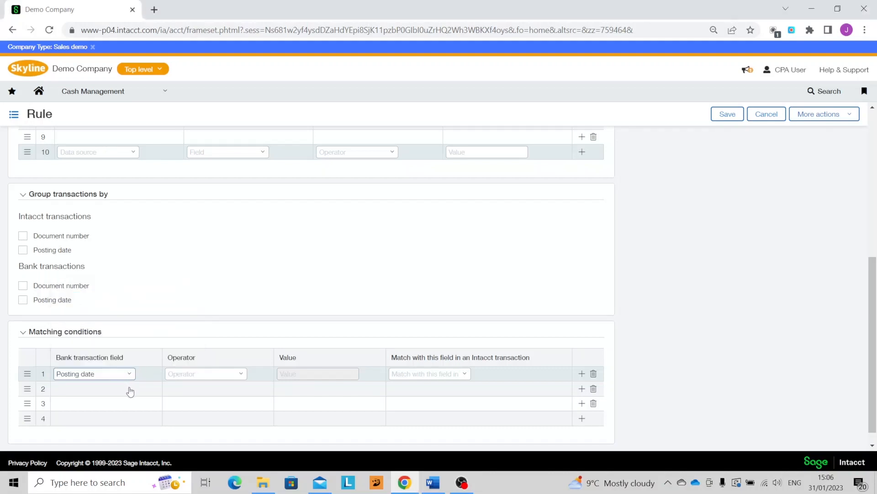
pyautogui.click(128, 388)
pyautogui.click(94, 333)
pyautogui.click(125, 401)
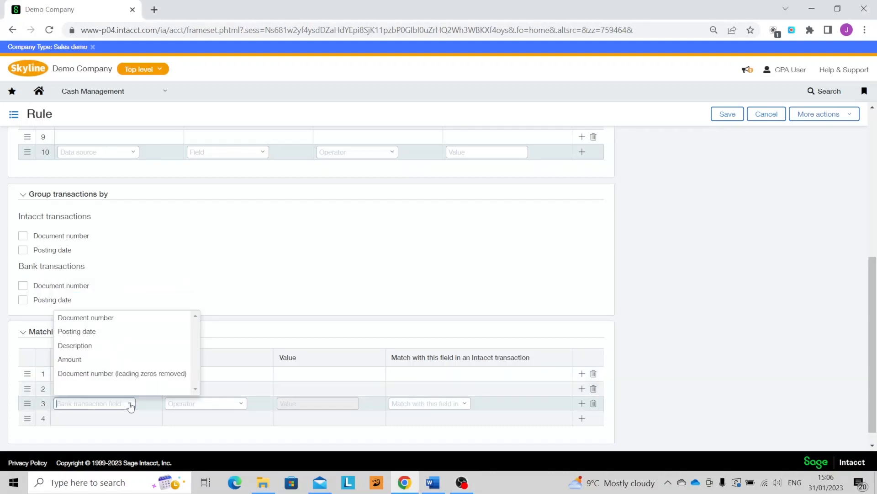
pyautogui.click(93, 361)
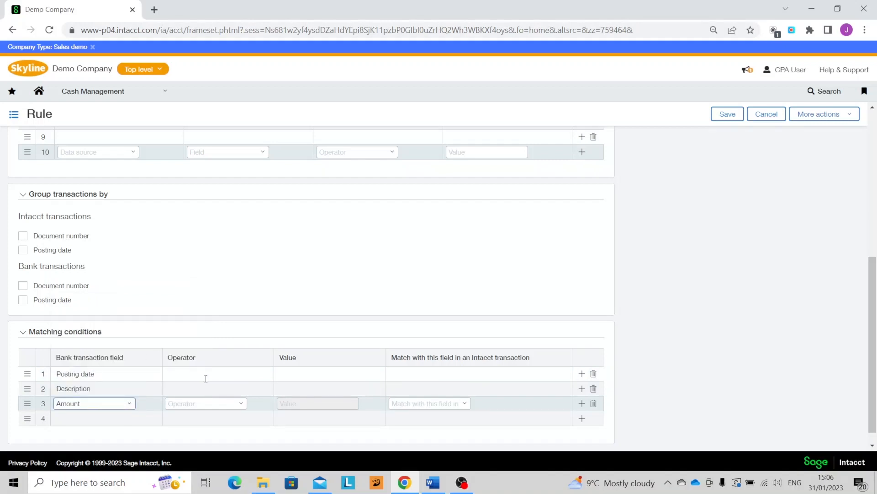
# Step: Set the operator to equals for the Posting date, Description and Amount matching conditions
pyautogui.click(241, 373)
pyautogui.click(217, 394)
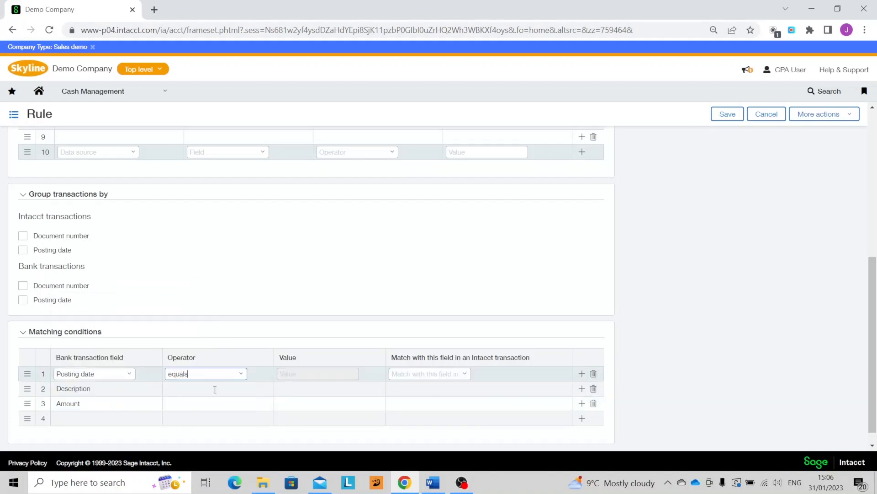
pyautogui.click(242, 391)
pyautogui.click(221, 403)
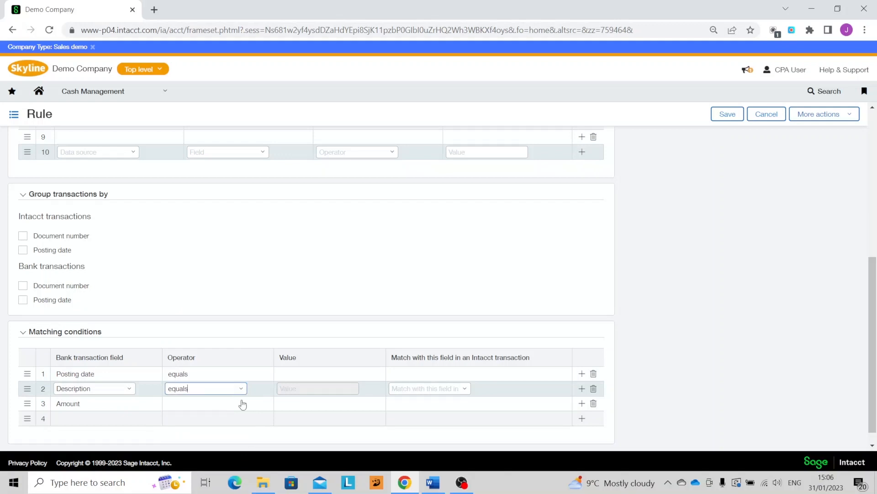
pyautogui.click(241, 403)
pyautogui.click(209, 417)
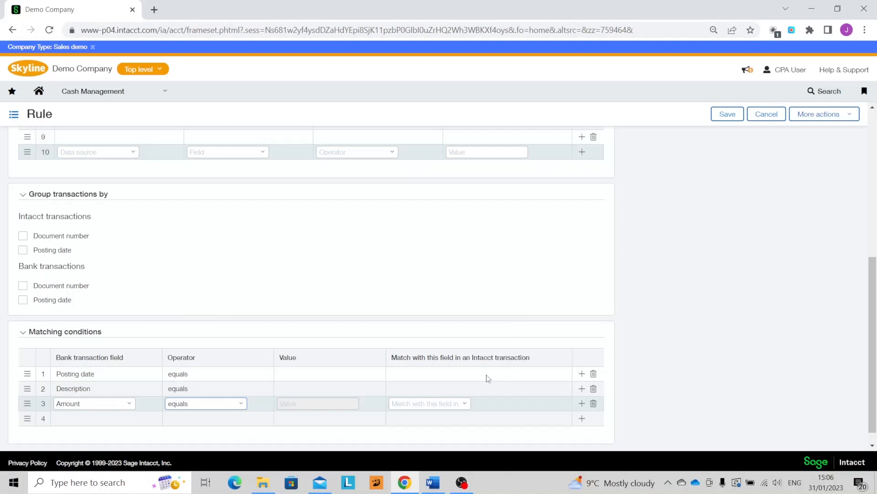
# Step: Match the three conditions with the Intacct fields Posting date, Description and Amount respectively, and save the rule
pyautogui.click(464, 375)
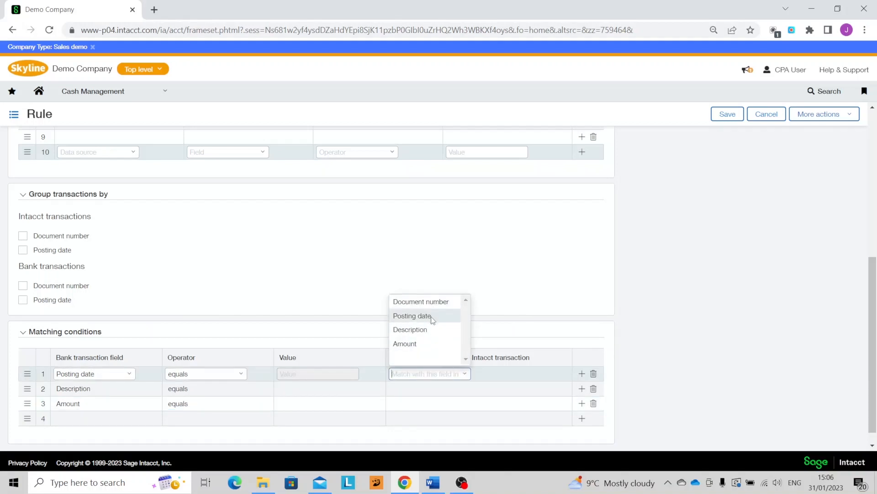
pyautogui.click(432, 316)
pyautogui.click(465, 389)
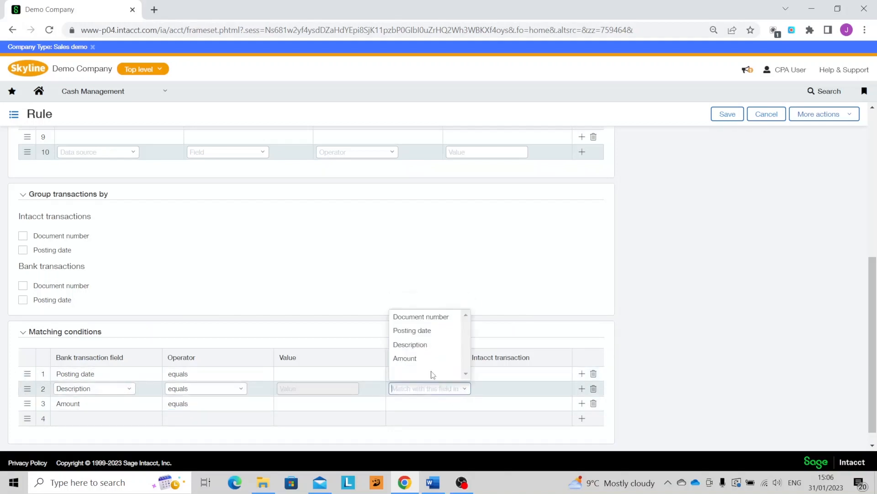
pyautogui.click(429, 344)
pyautogui.click(465, 404)
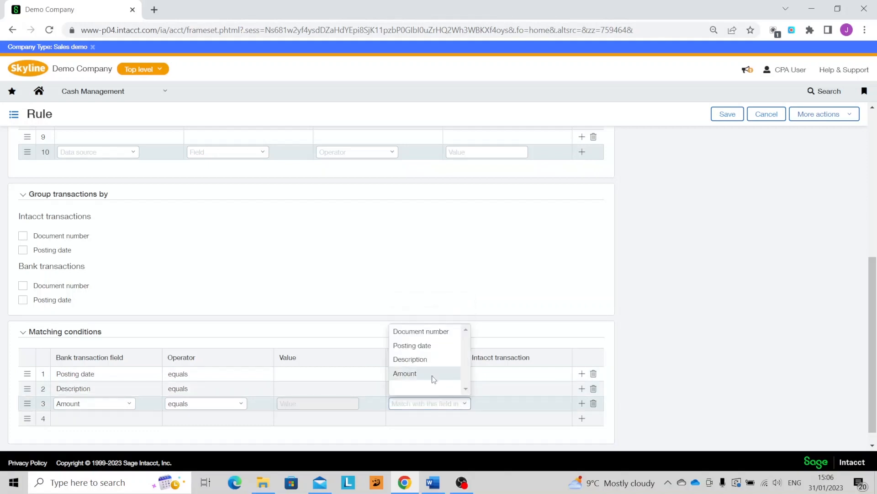
pyautogui.click(432, 373)
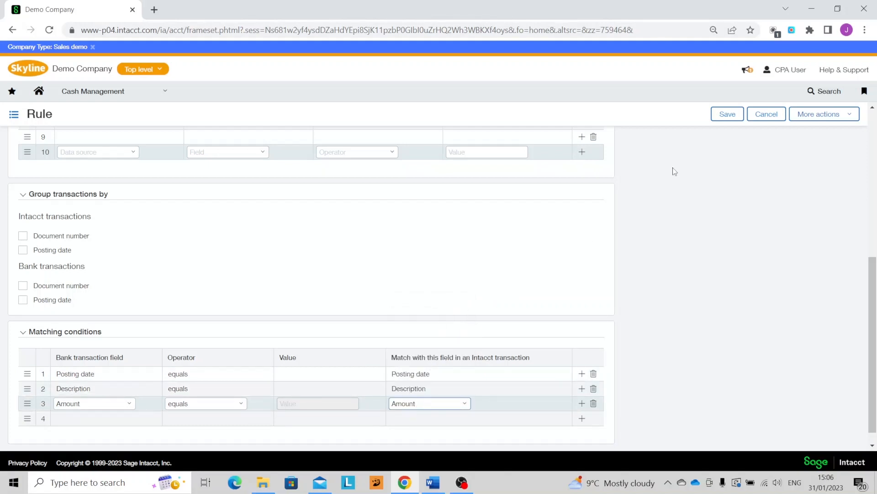
pyautogui.click(722, 115)
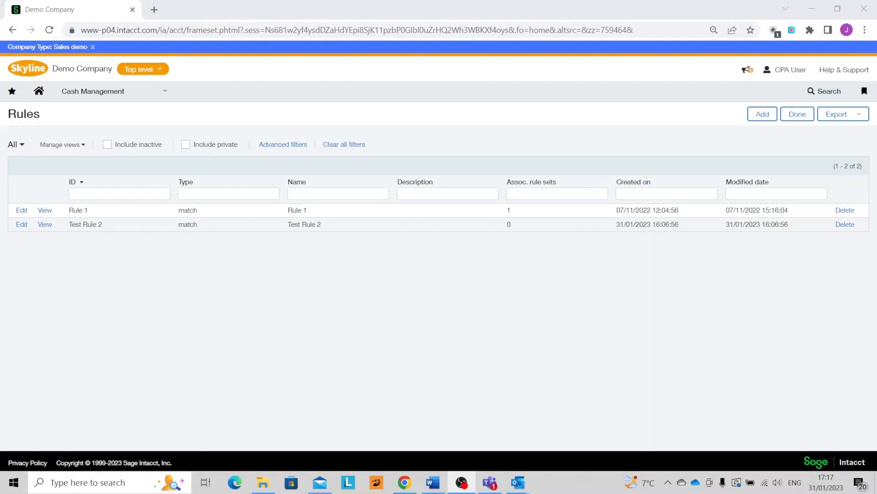
# Step: Create a new reconciliation rule set in Cash Management with Rule Set 2 as both its ID and name
pyautogui.click(95, 98)
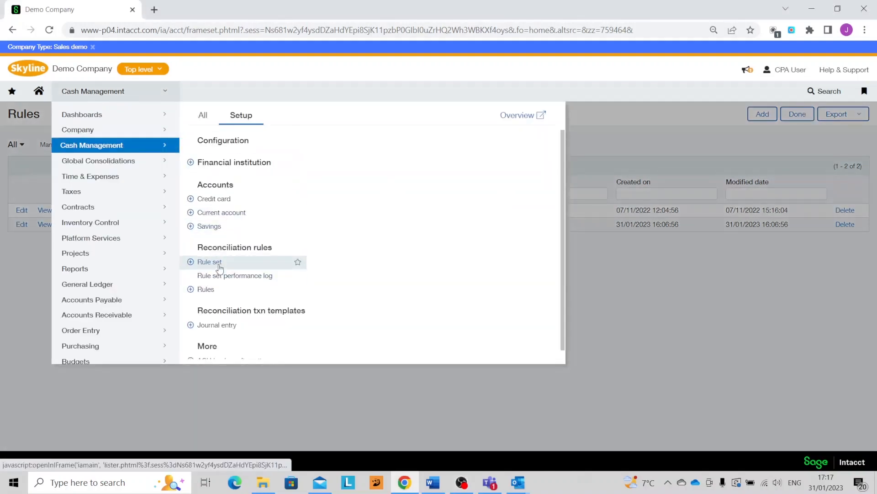
pyautogui.click(219, 264)
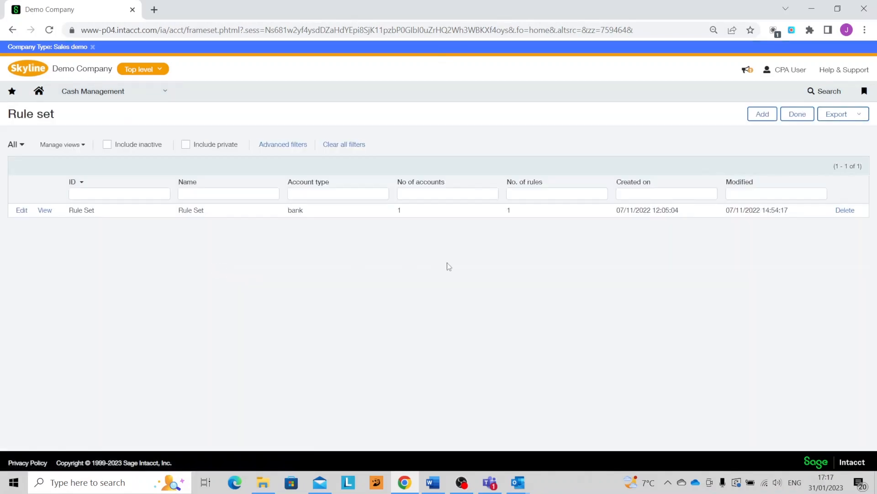
pyautogui.click(759, 118)
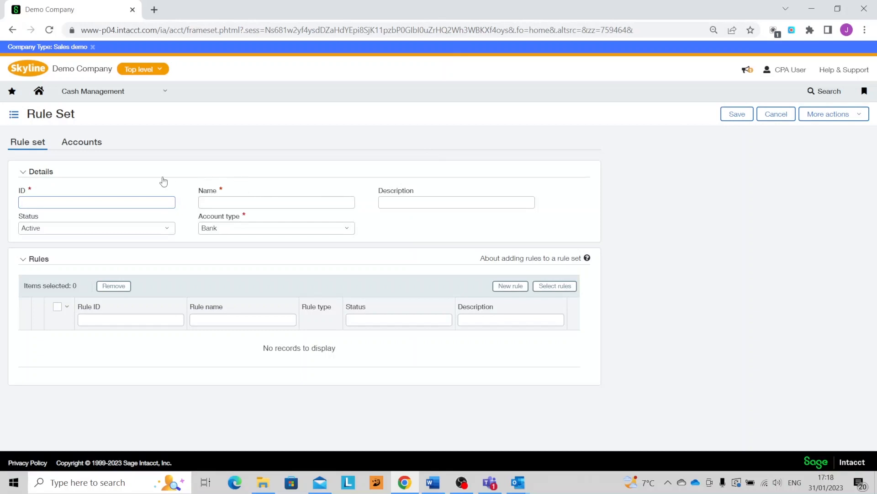
pyautogui.click(80, 202)
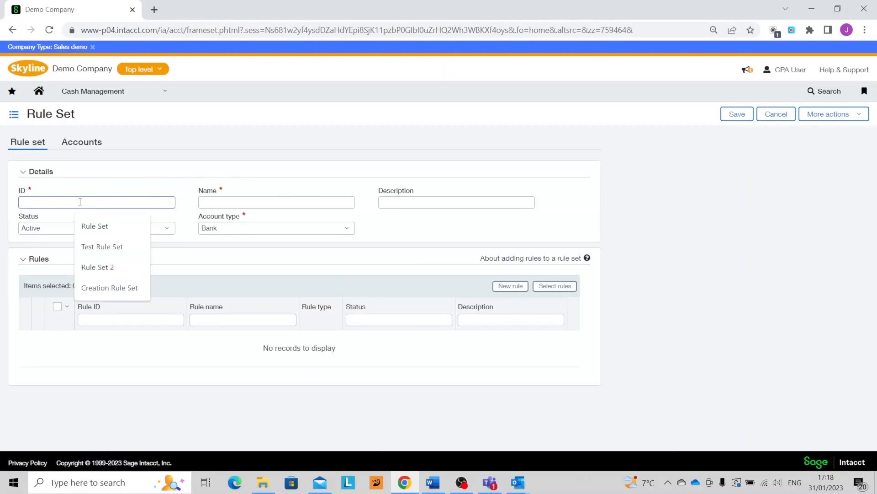
pyautogui.click(98, 267)
pyautogui.click(211, 201)
pyautogui.click(274, 267)
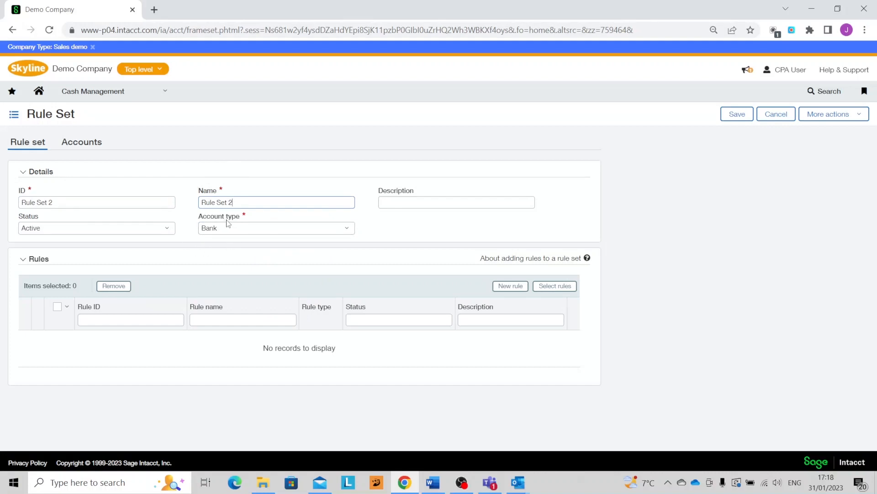
# Step: Add the existing rule Test Rule 2 to the rule set and save the rule set
pyautogui.click(546, 286)
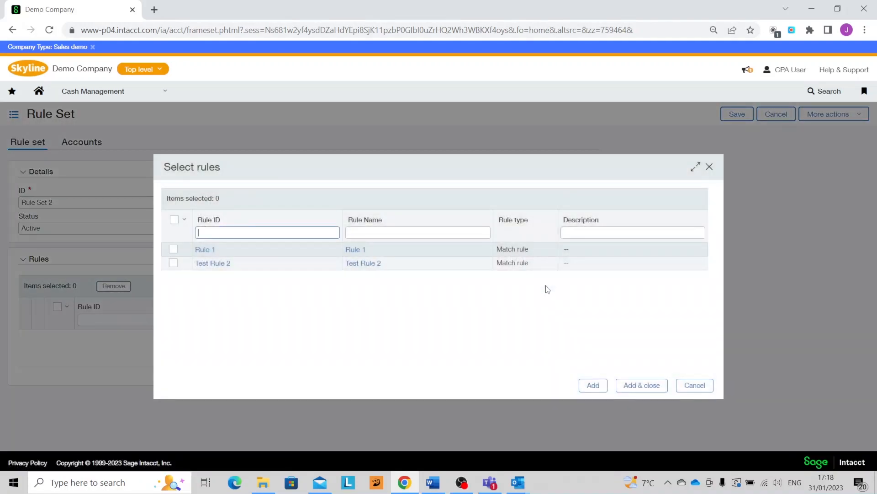
pyautogui.click(173, 264)
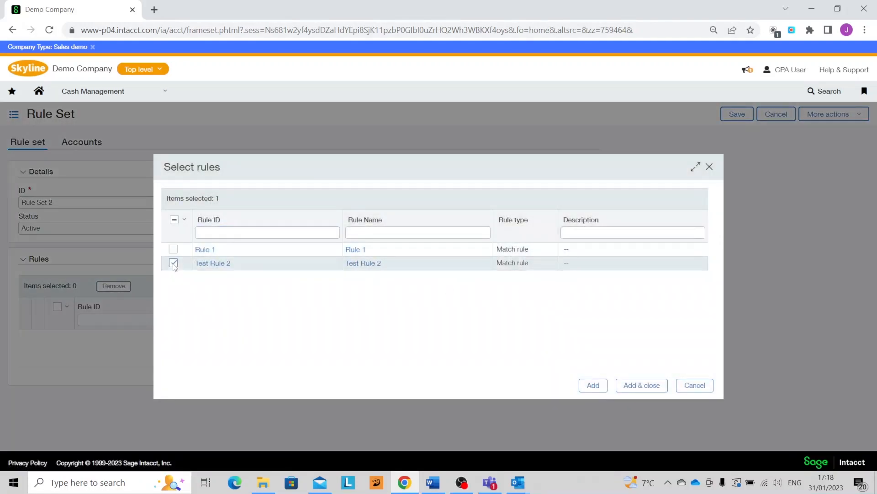
pyautogui.click(630, 387)
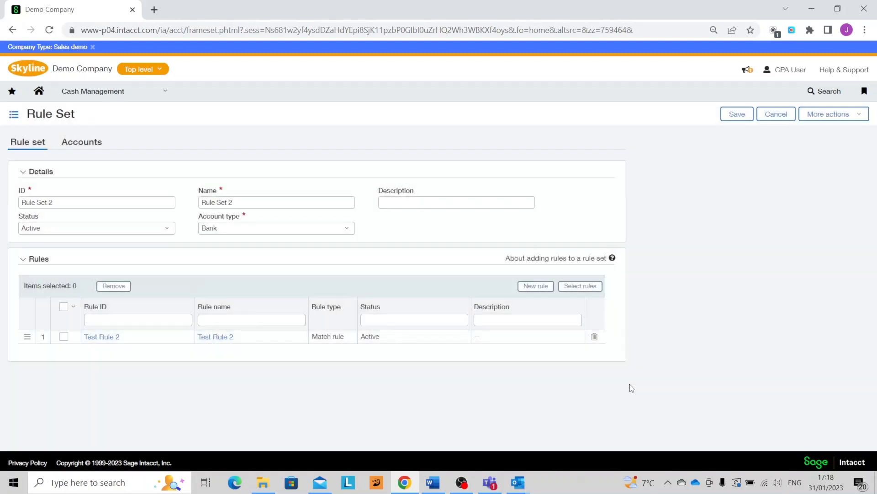
pyautogui.click(734, 115)
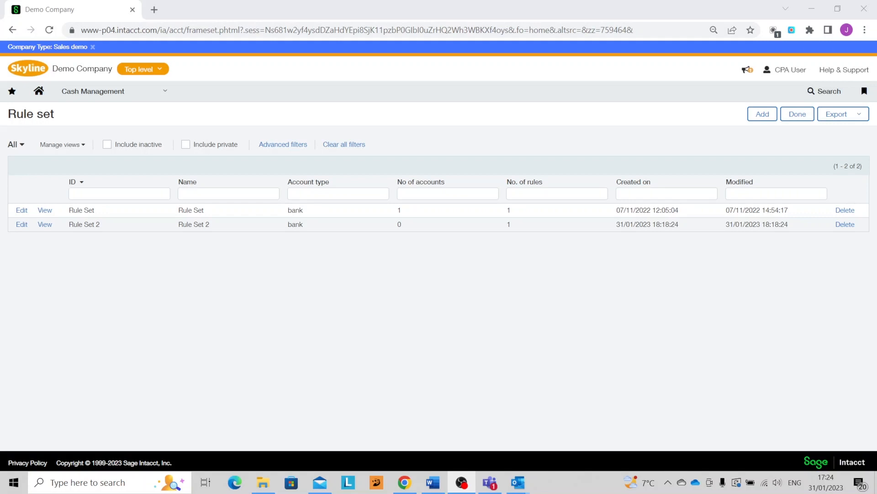
# Step: Apply Rule Set 2 to the Demo Bank - 8 (GBP) current account and save the account
pyautogui.click(145, 94)
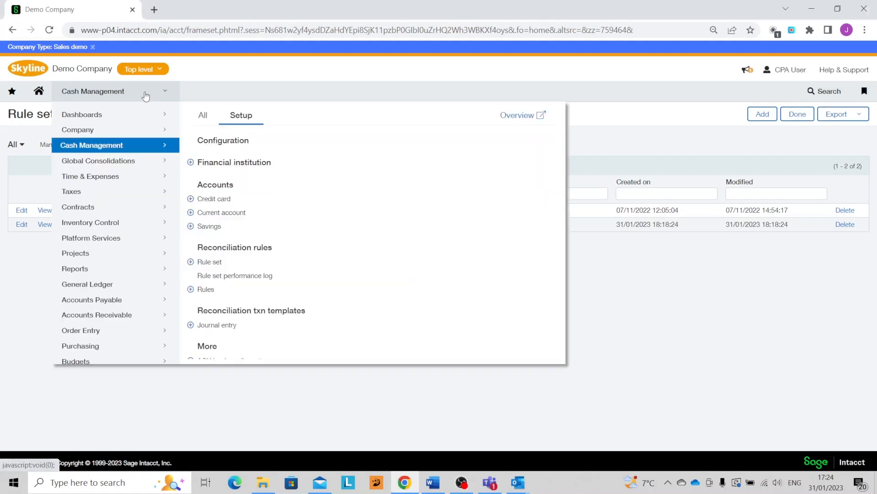
pyautogui.click(222, 213)
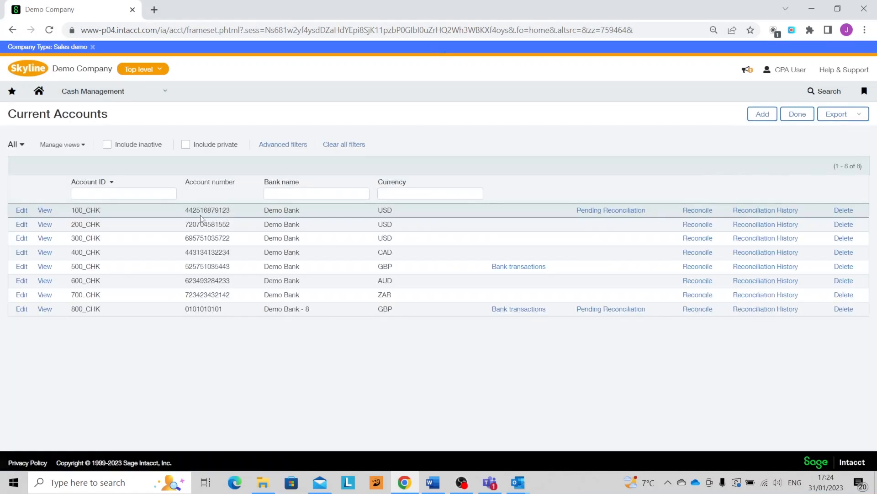
pyautogui.click(23, 312)
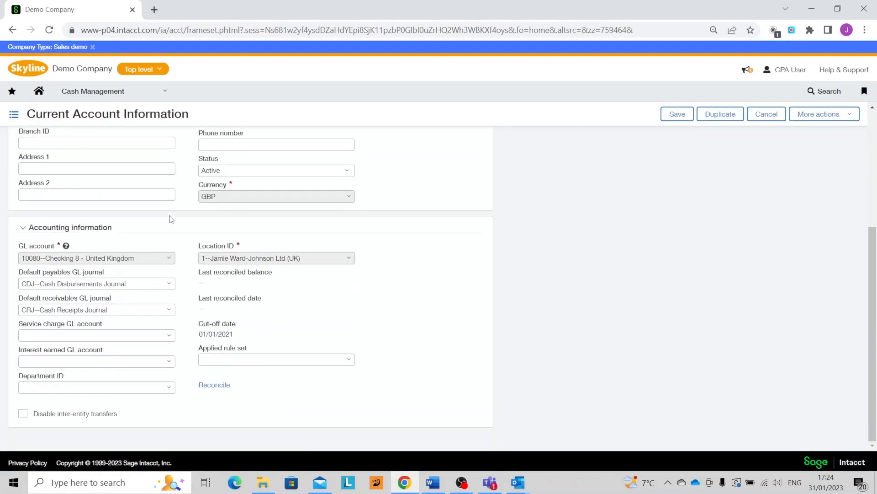
pyautogui.click(349, 363)
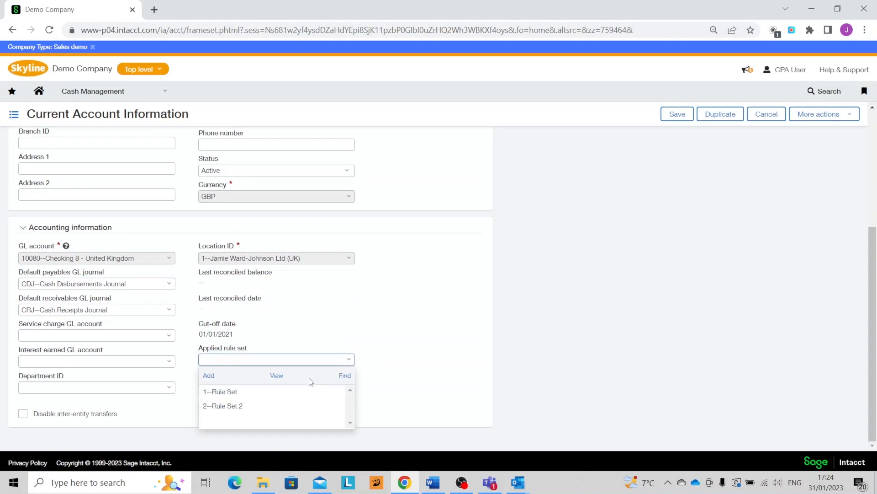
pyautogui.click(239, 406)
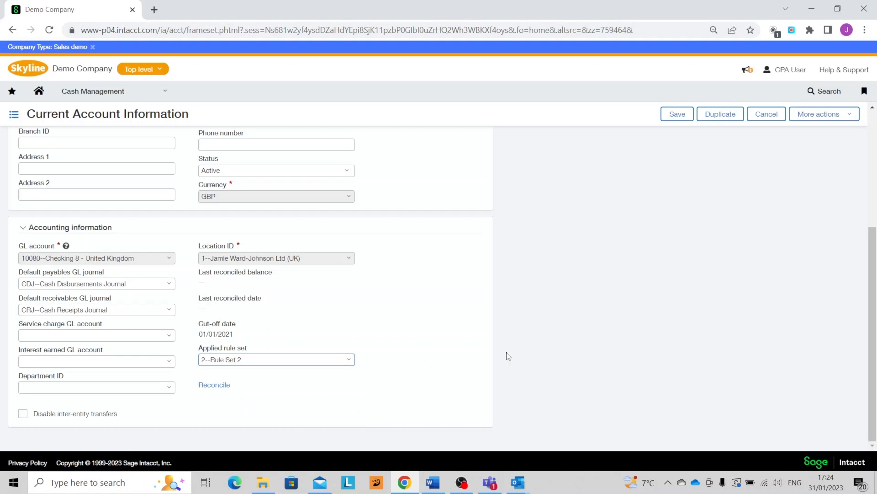
pyautogui.click(677, 116)
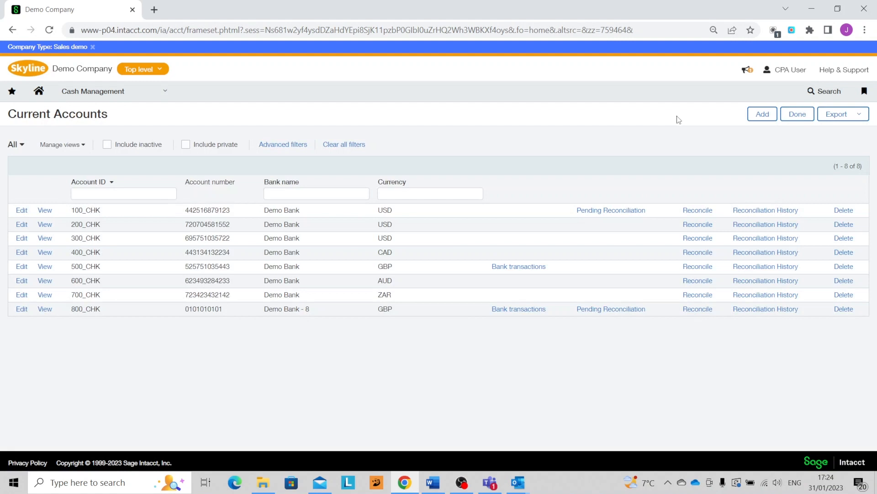
# Step: Open the Cash Management bank reconciliation for Demo Bank 1 (GBP), continuing with the existing statement details
pyautogui.click(148, 98)
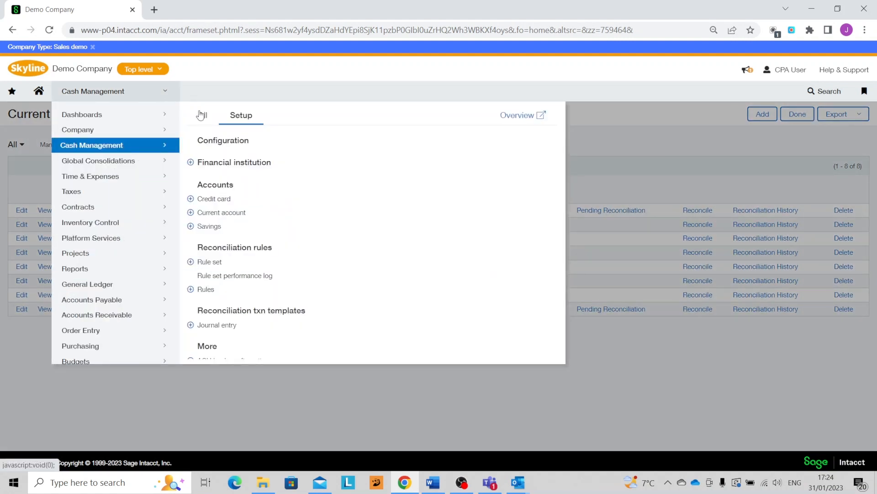
pyautogui.click(207, 117)
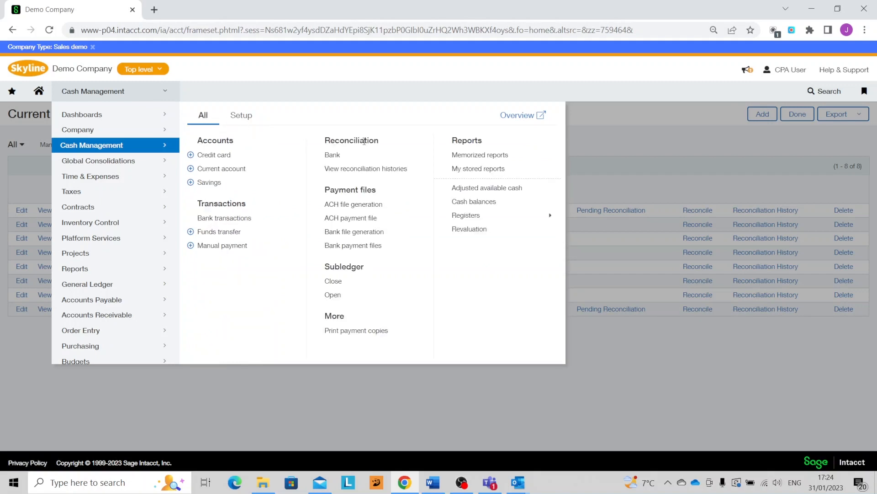
pyautogui.click(338, 157)
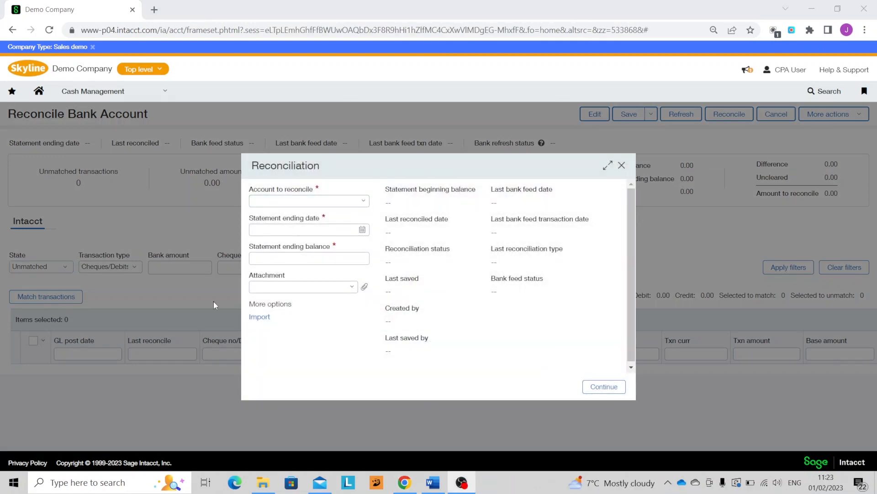
pyautogui.click(362, 201)
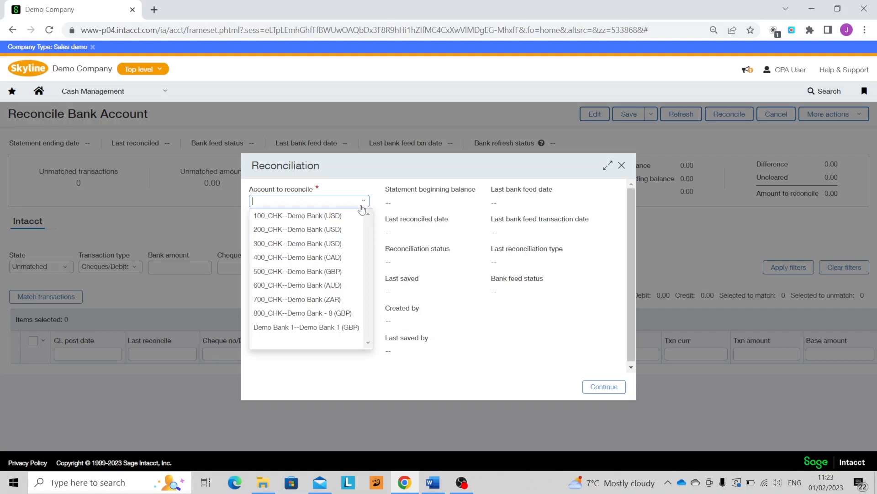
pyautogui.click(311, 327)
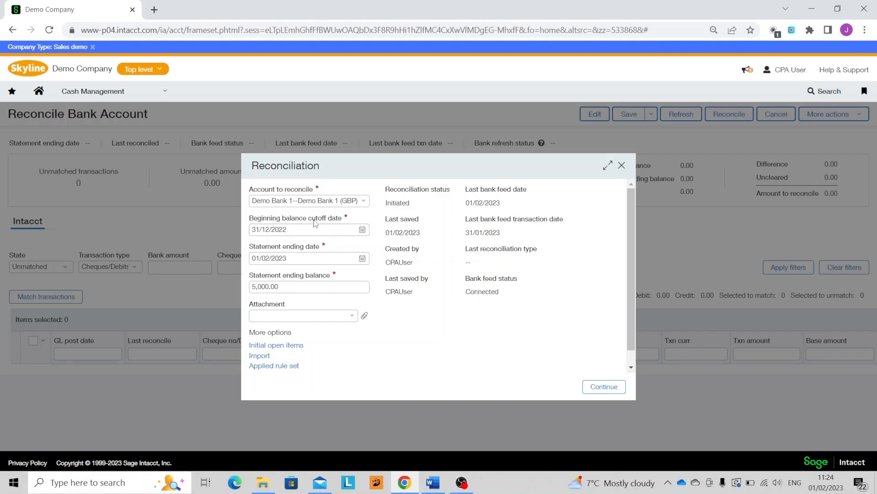
pyautogui.click(605, 387)
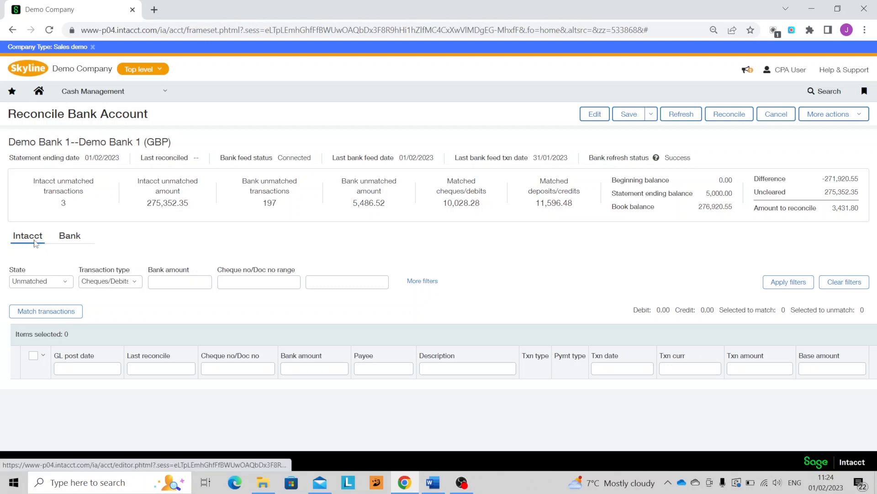
# Step: Filter the bank-side transactions to show all states and all transaction types
pyautogui.click(75, 237)
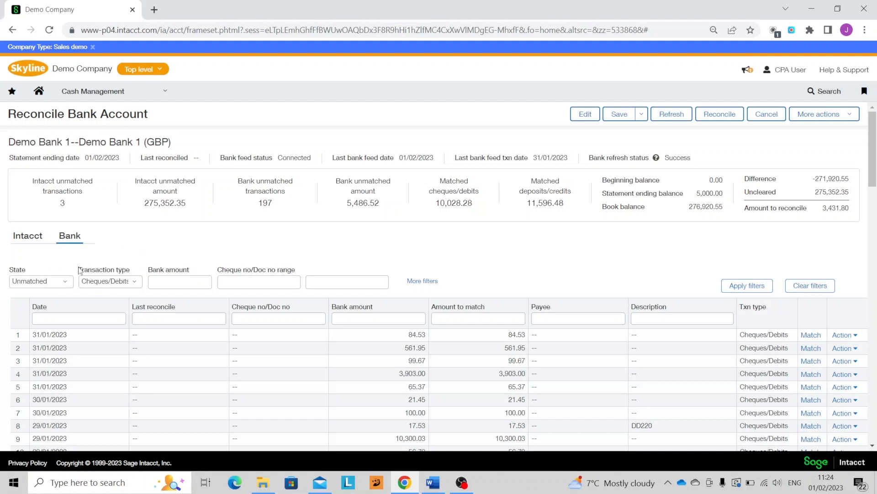
pyautogui.click(50, 281)
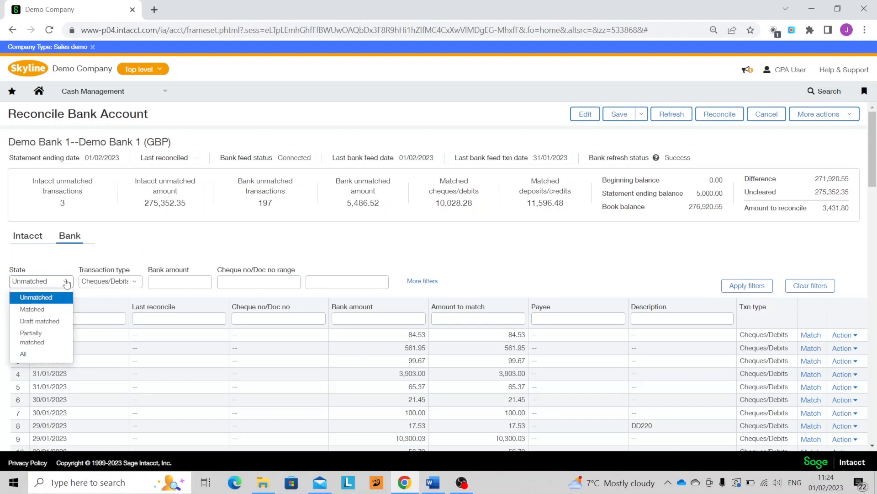
pyautogui.click(50, 354)
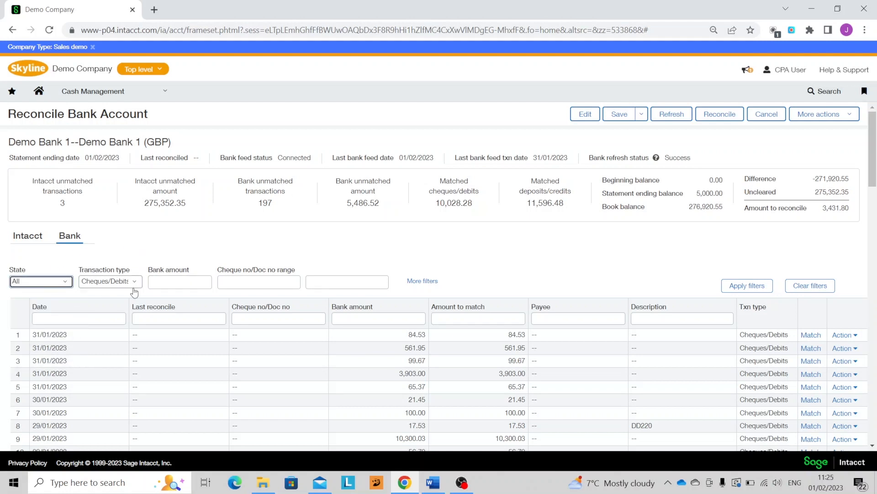
pyautogui.click(110, 281)
pyautogui.click(112, 321)
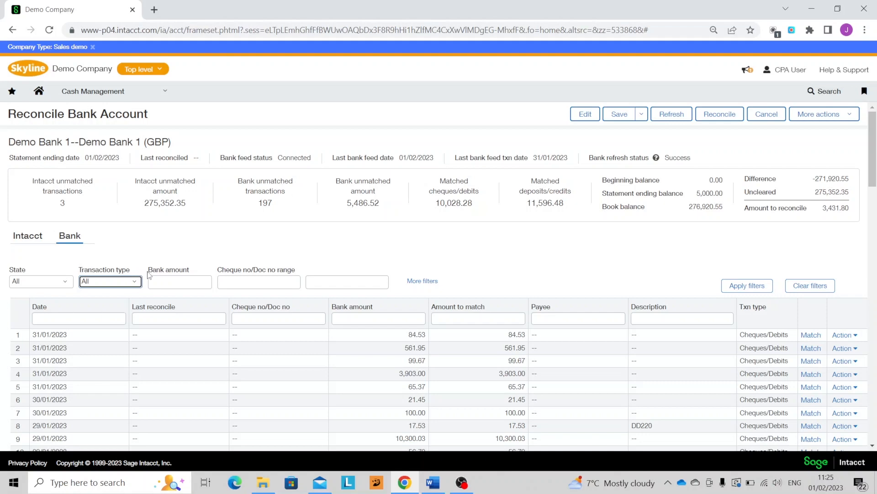
pyautogui.click(746, 287)
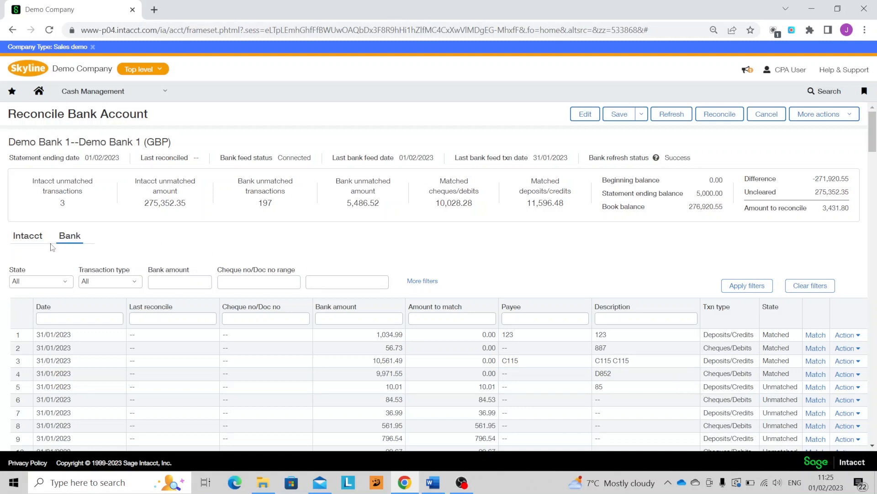
# Step: Filter the Intacct-side transactions to show all transaction types and all states, and review the resulting list
pyautogui.click(35, 238)
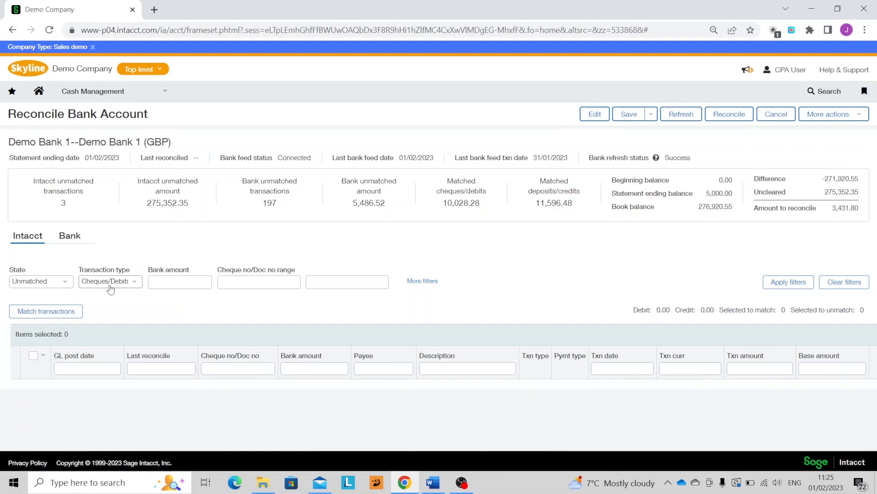
pyautogui.click(136, 281)
pyautogui.click(93, 321)
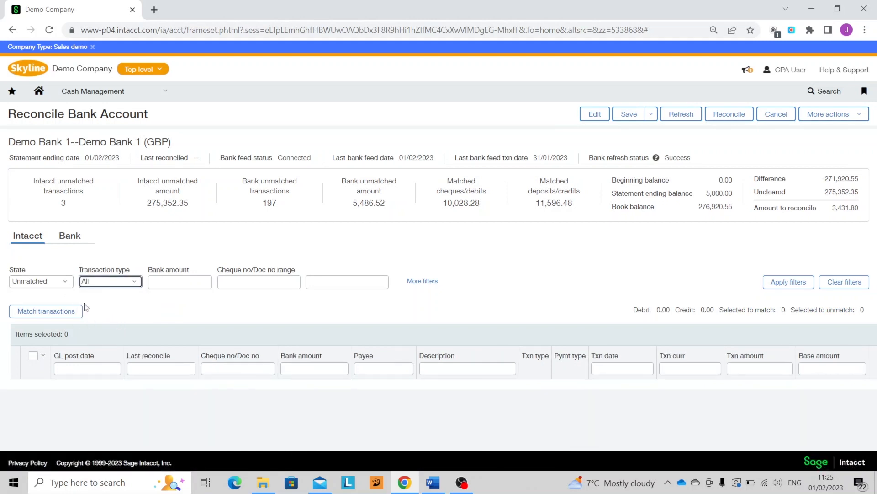
pyautogui.click(65, 285)
pyautogui.click(53, 322)
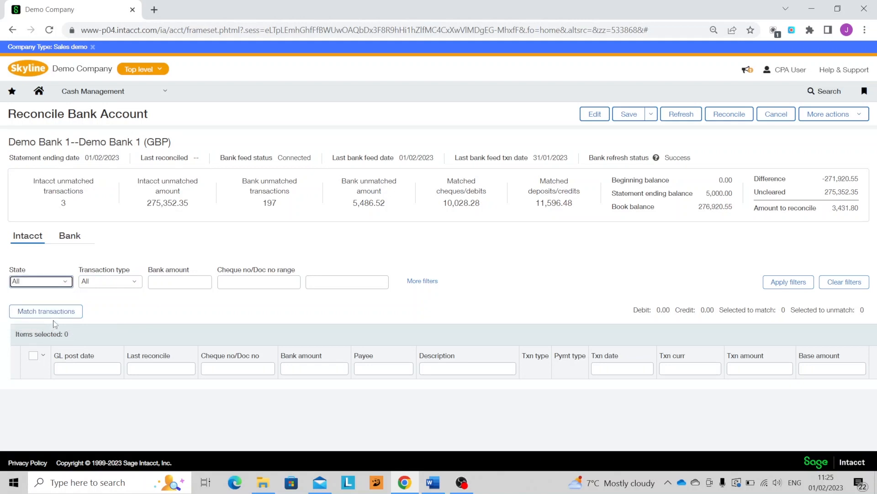
pyautogui.click(777, 286)
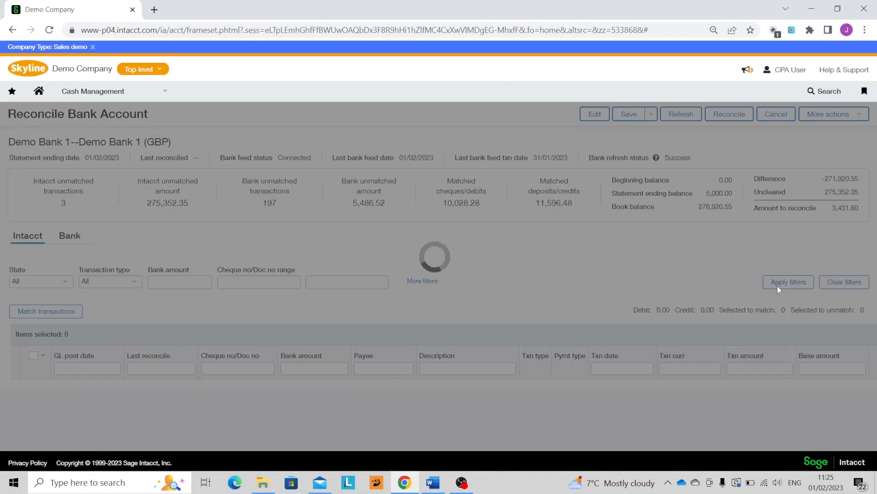
pyautogui.scroll(-1, 332, 321)
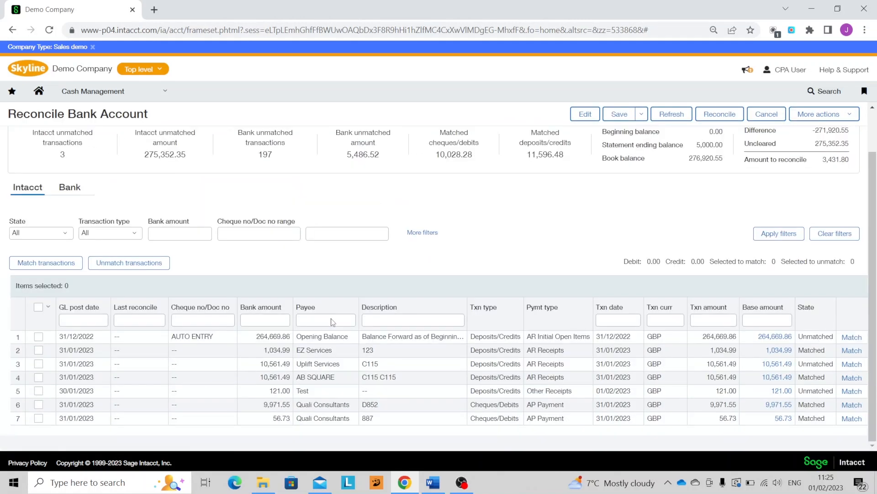